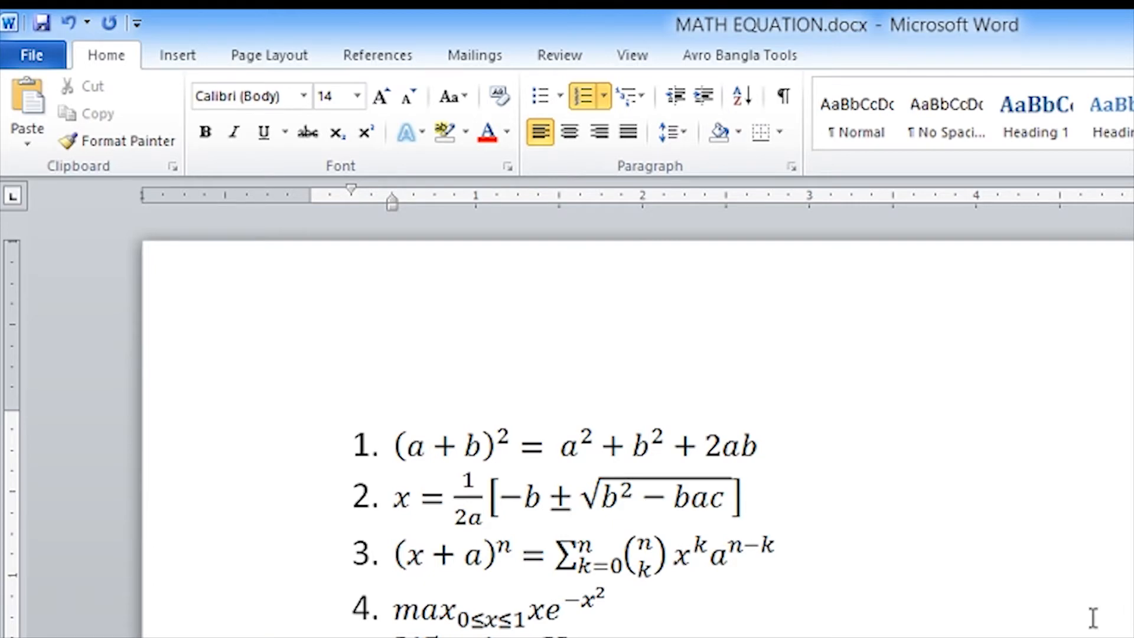
Add an unnumbered blank line below the first numbered equation and insert a new blank equation there.
left_click(773, 452)
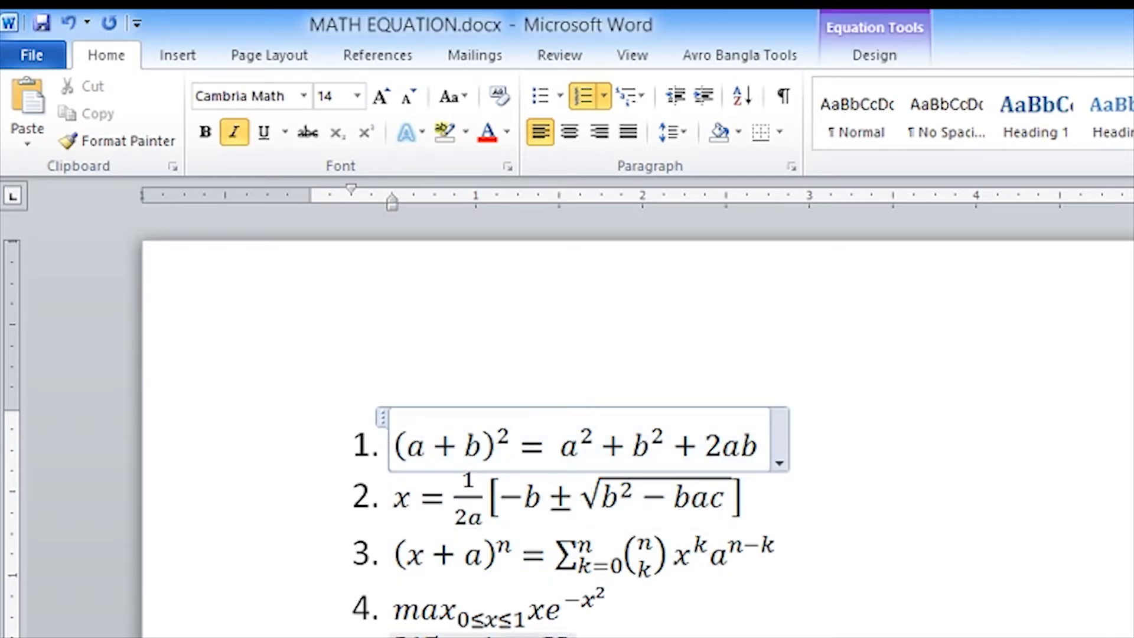
left_click(844, 431)
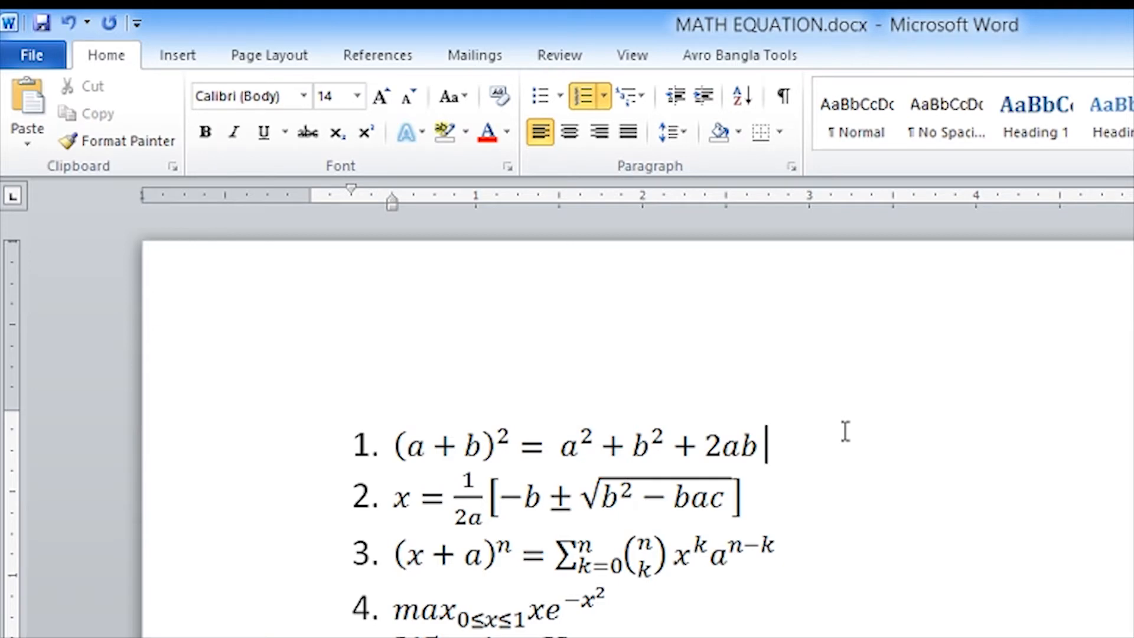
key("Return")
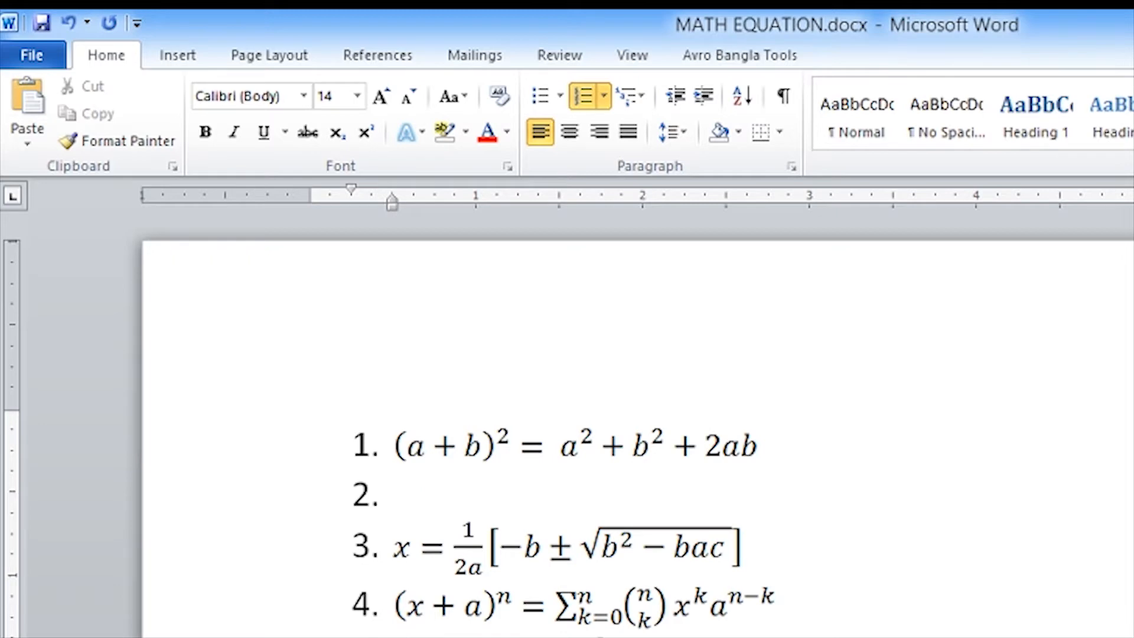
key("Return")
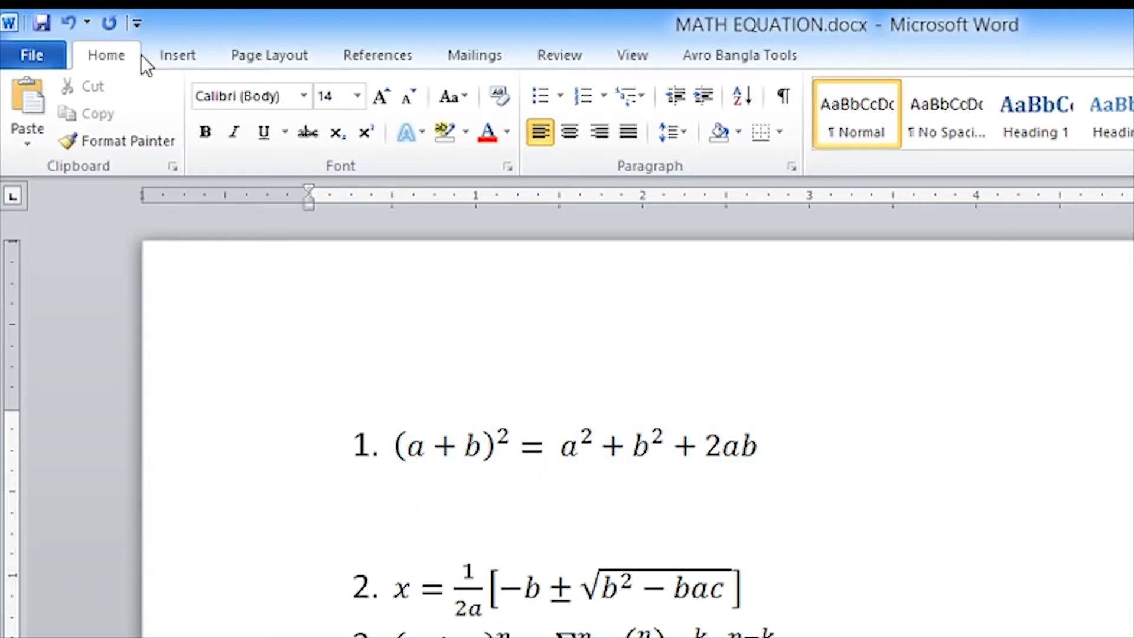
left_click(158, 55)
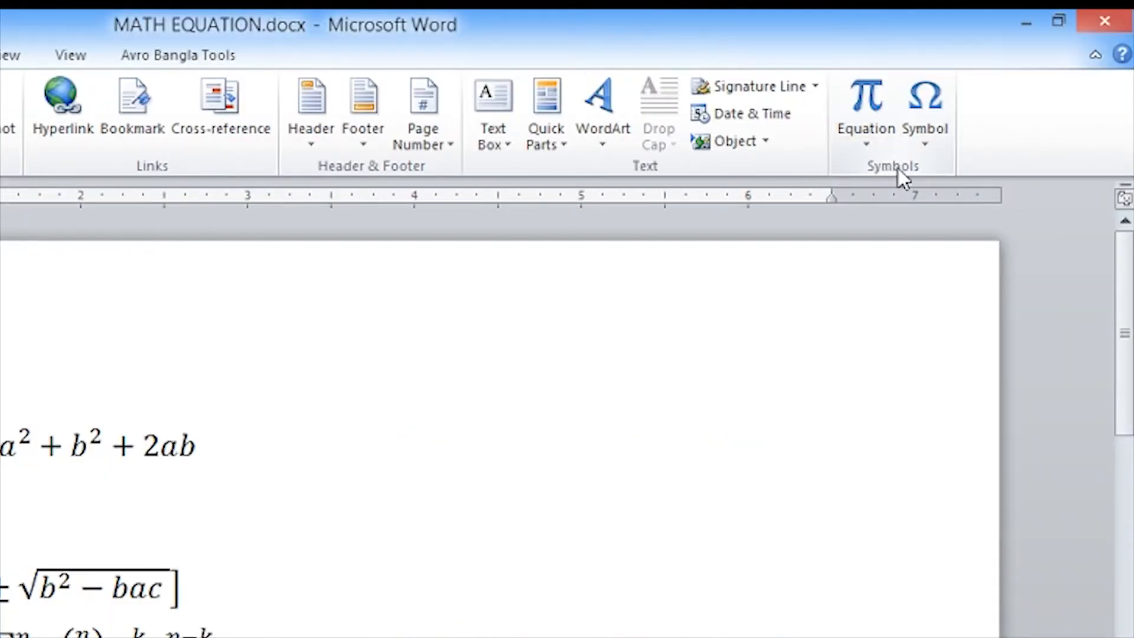
left_click(869, 146)
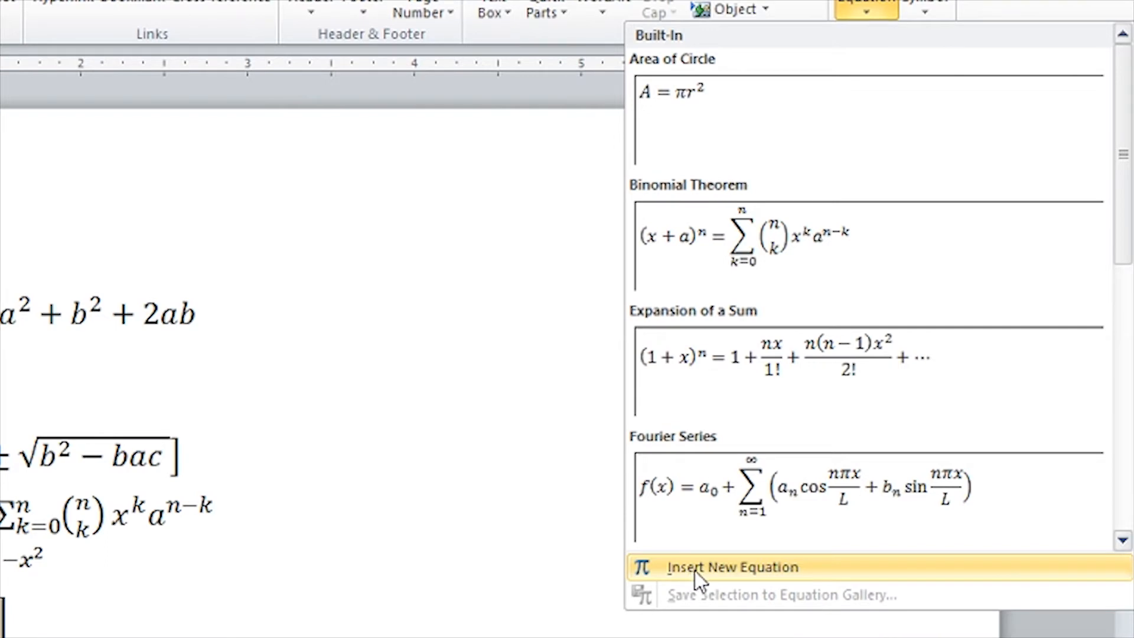
left_click(725, 572)
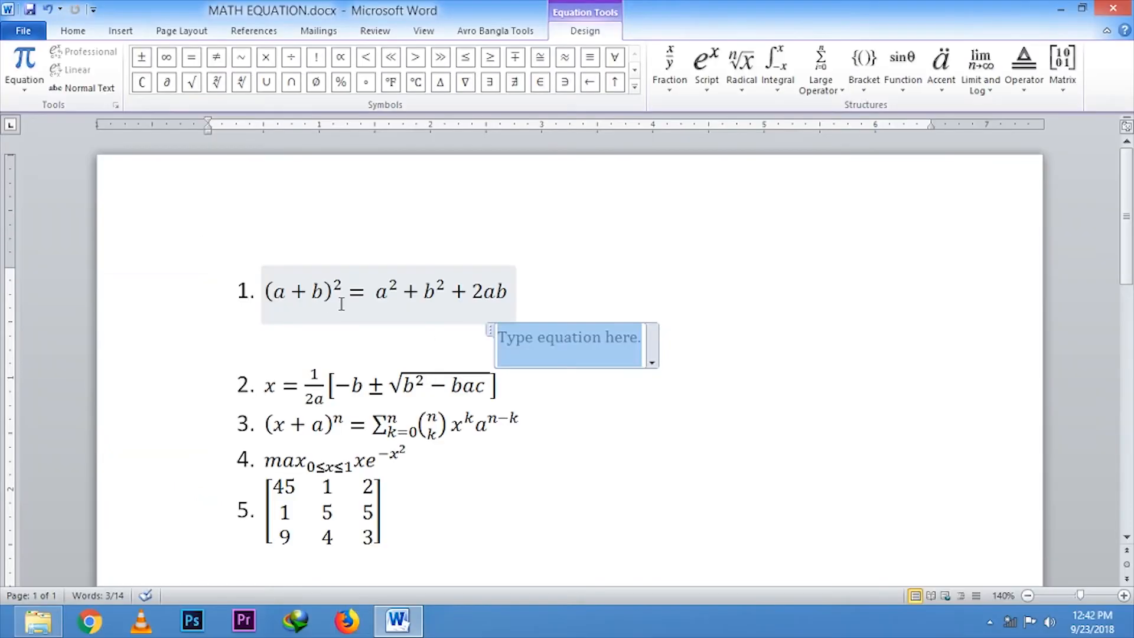
Add a superscript structure to the new equation with base (a + b) and exponent 2.
left_click(707, 88)
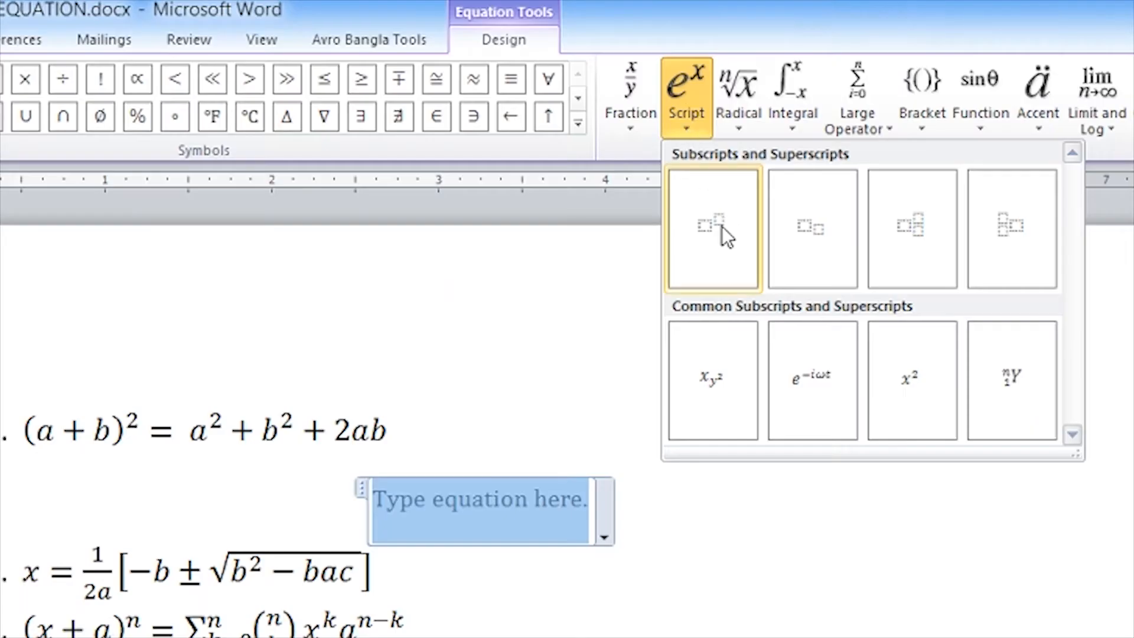
left_click(713, 229)
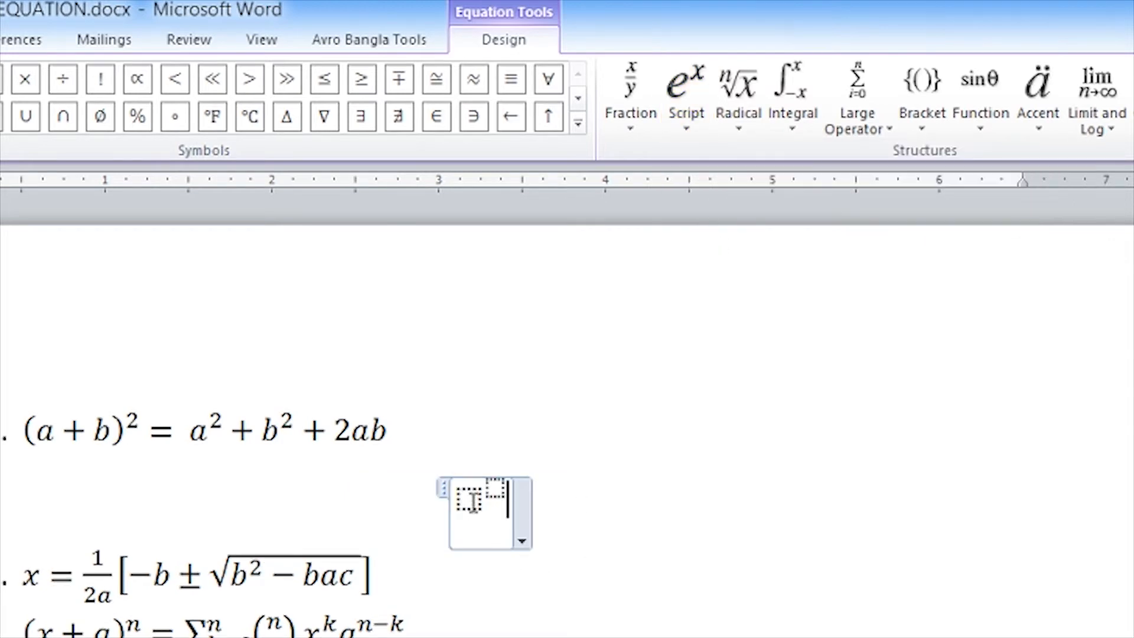
left_click(472, 503)
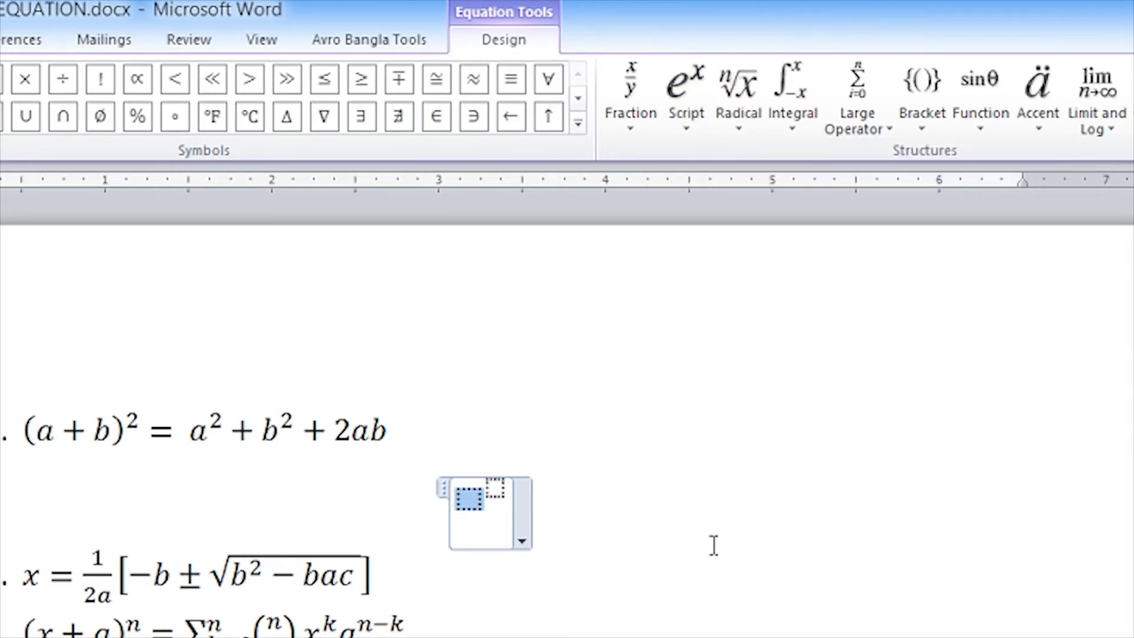
type("(a ")
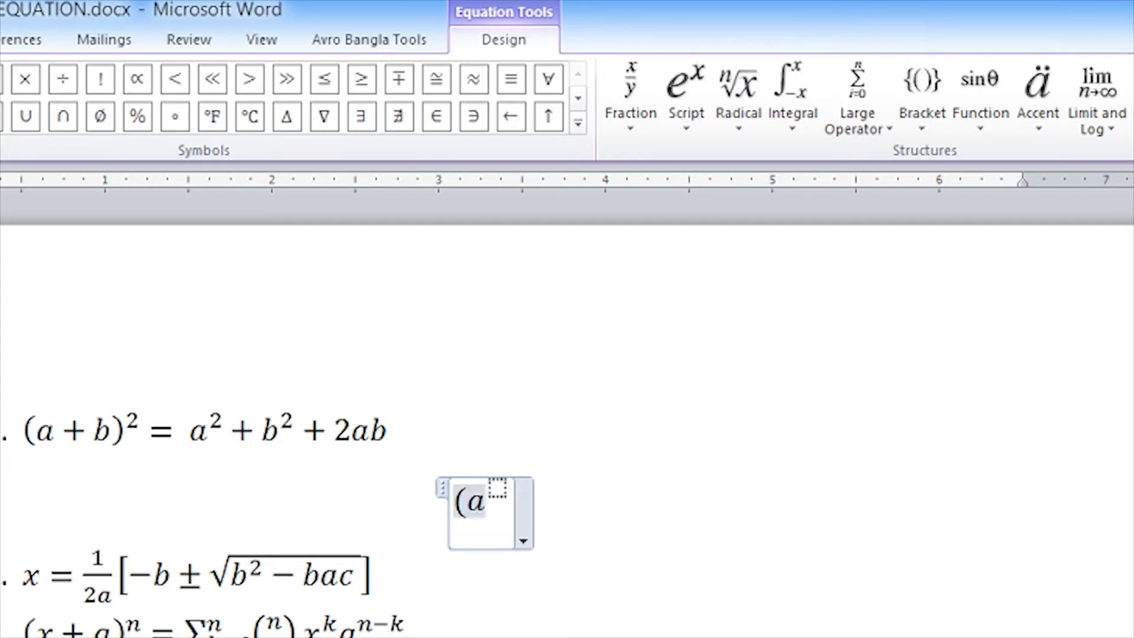
type("+ b")
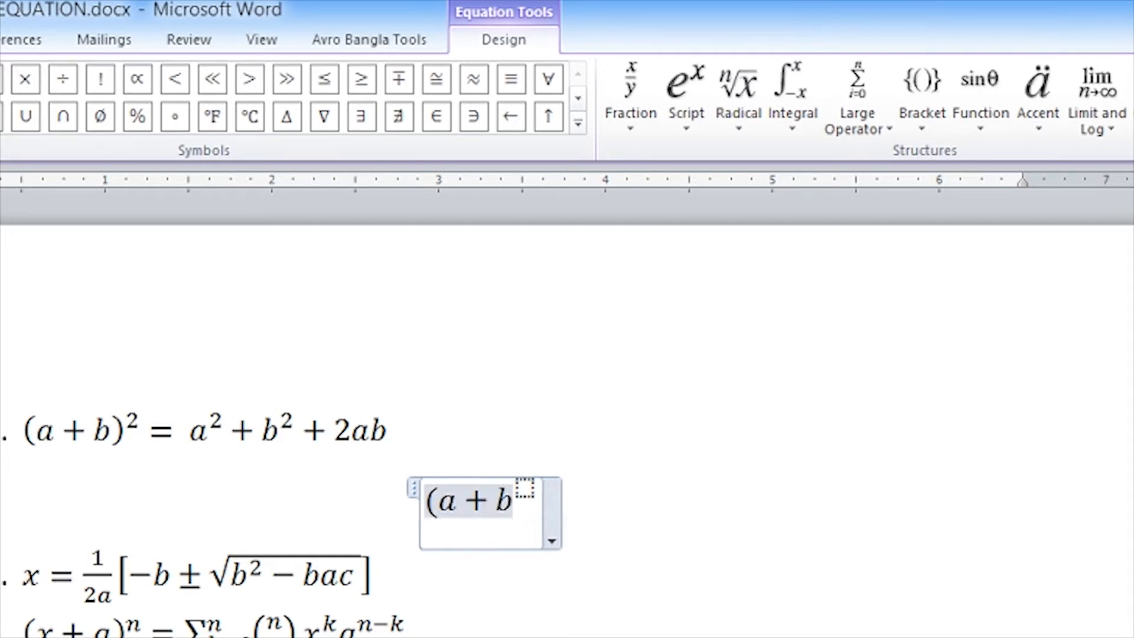
type(")")
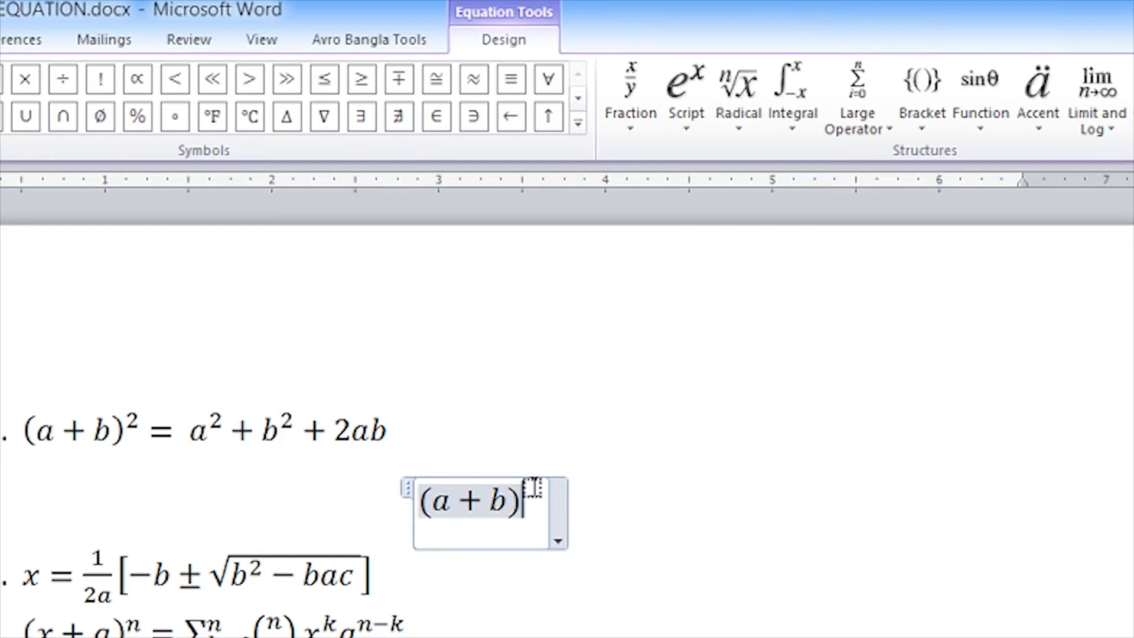
left_click(531, 485)
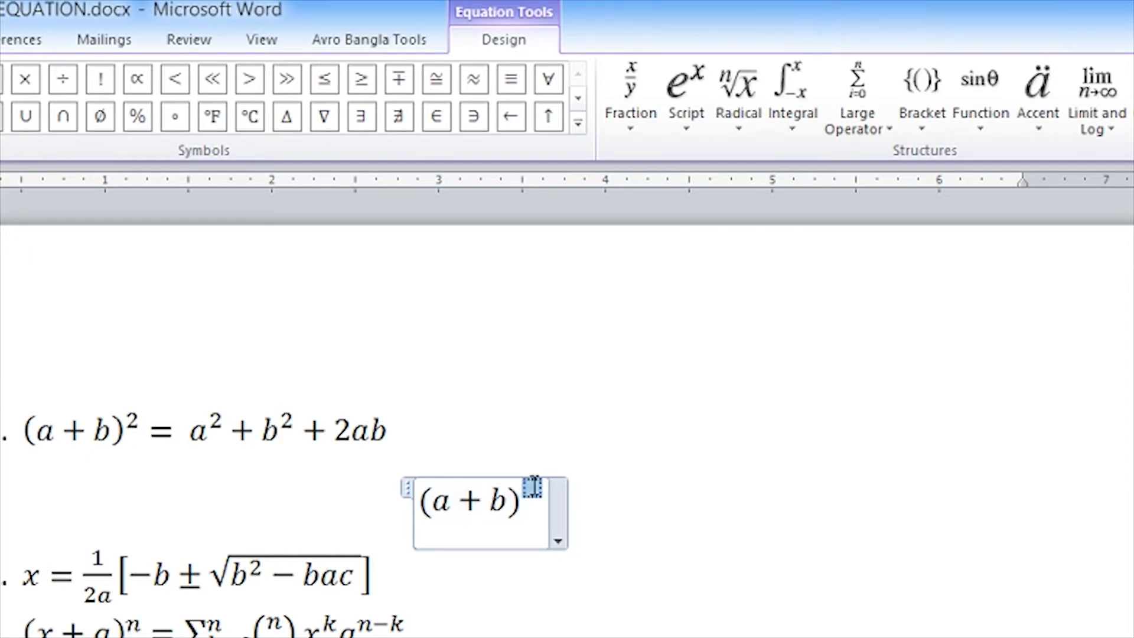
left_click(533, 500)
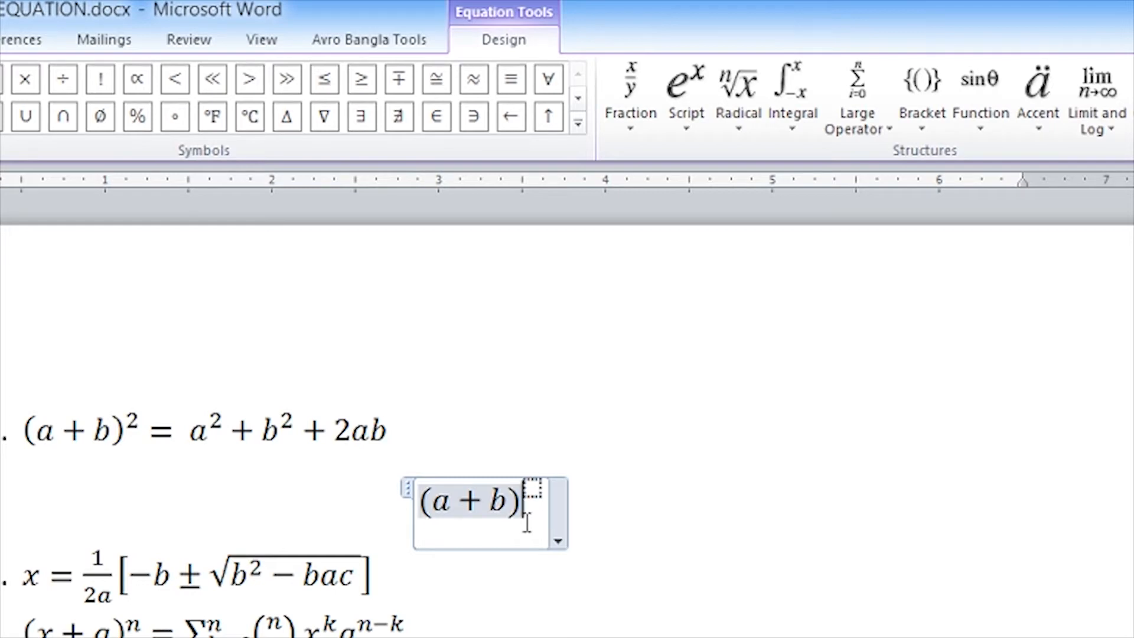
key("Right")
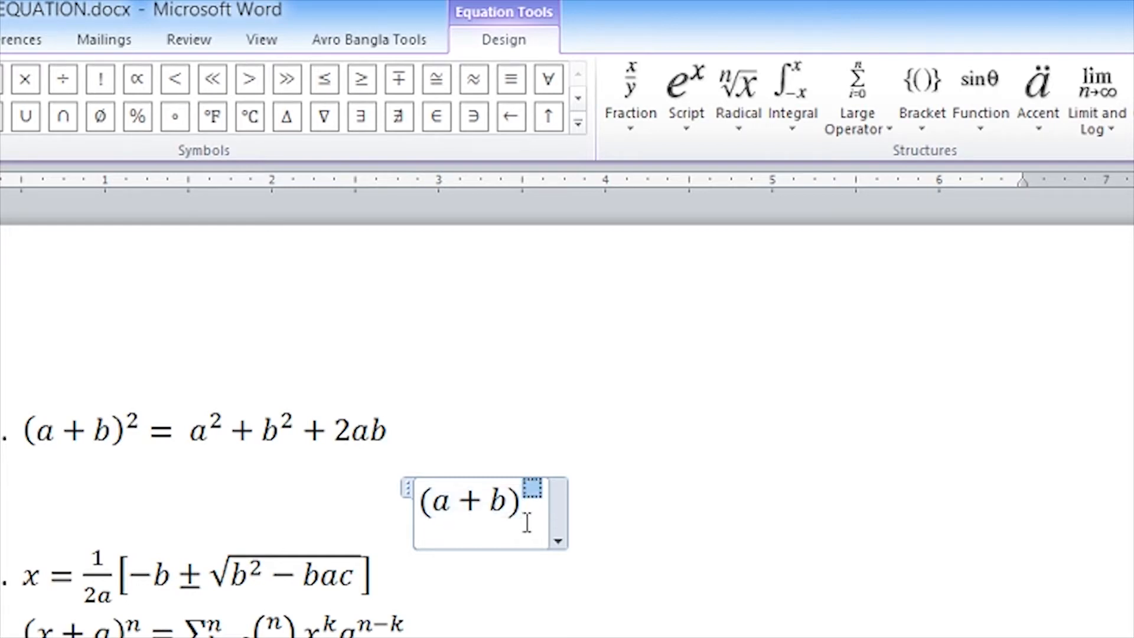
type("2")
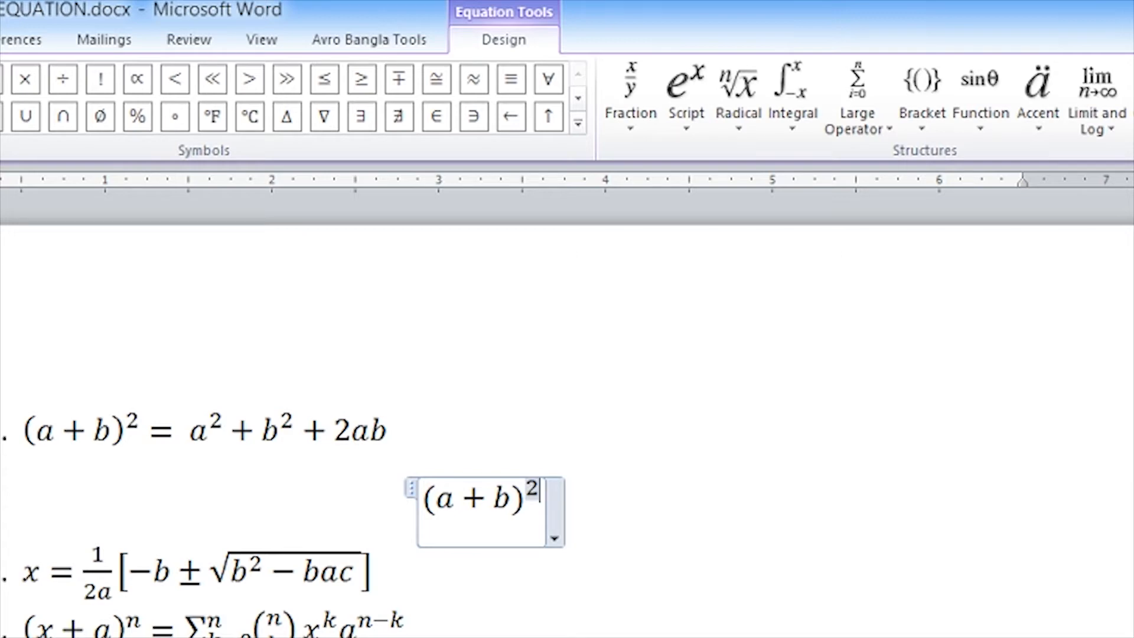
Continue the equation after (a + b)² with an equals sign and a superscript structure for a².
left_click(526, 522)
type("=")
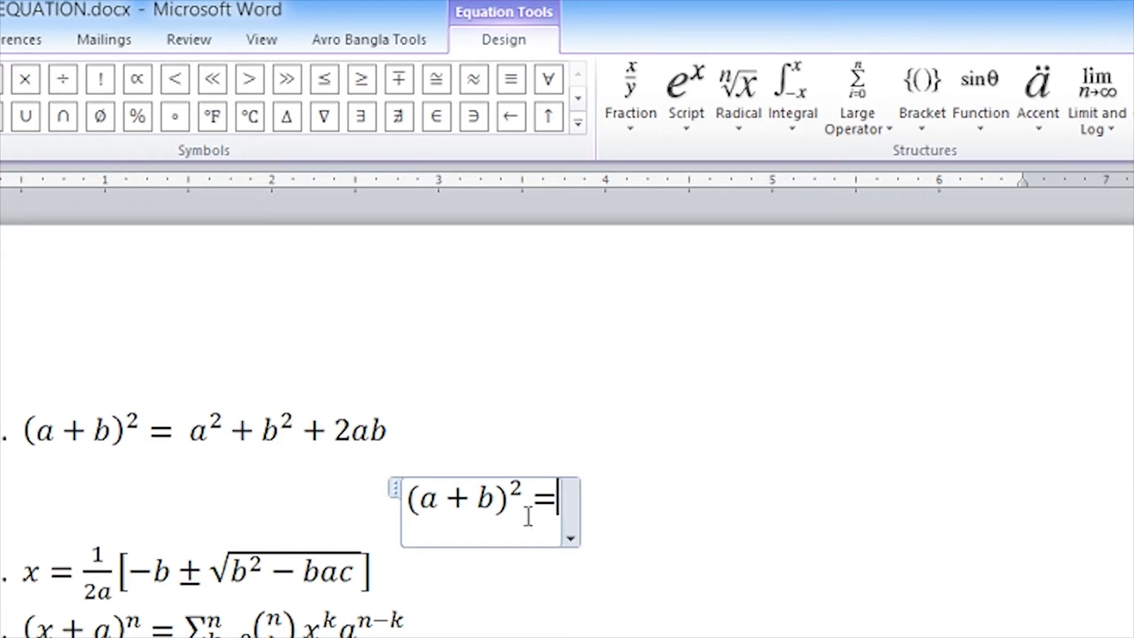
left_click(686, 127)
left_click(697, 221)
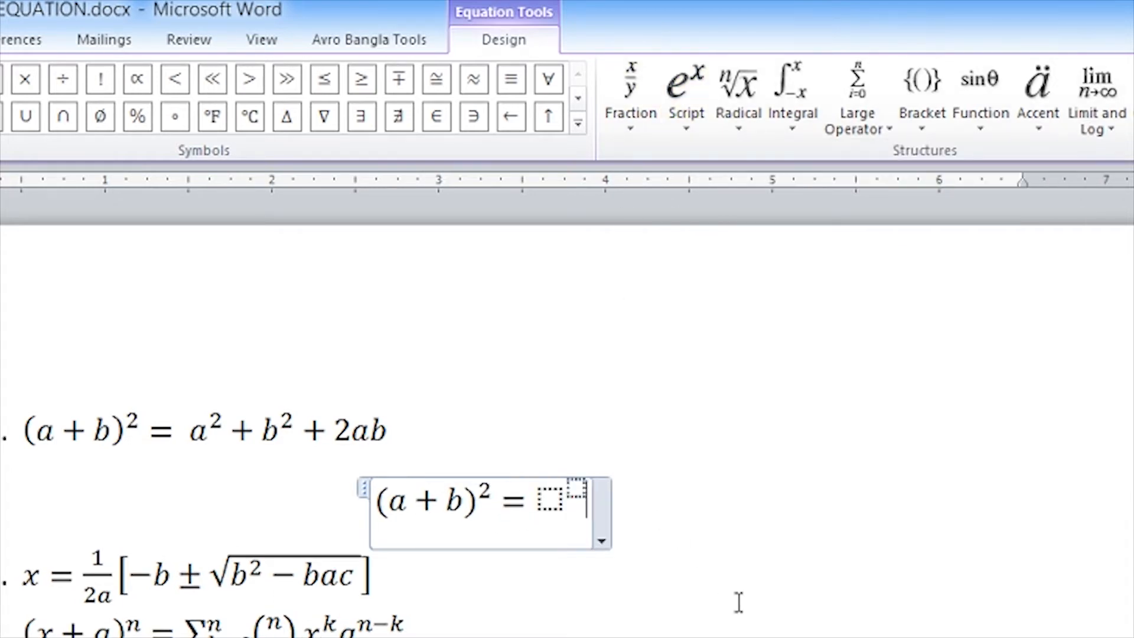
key("Left")
key("Left")
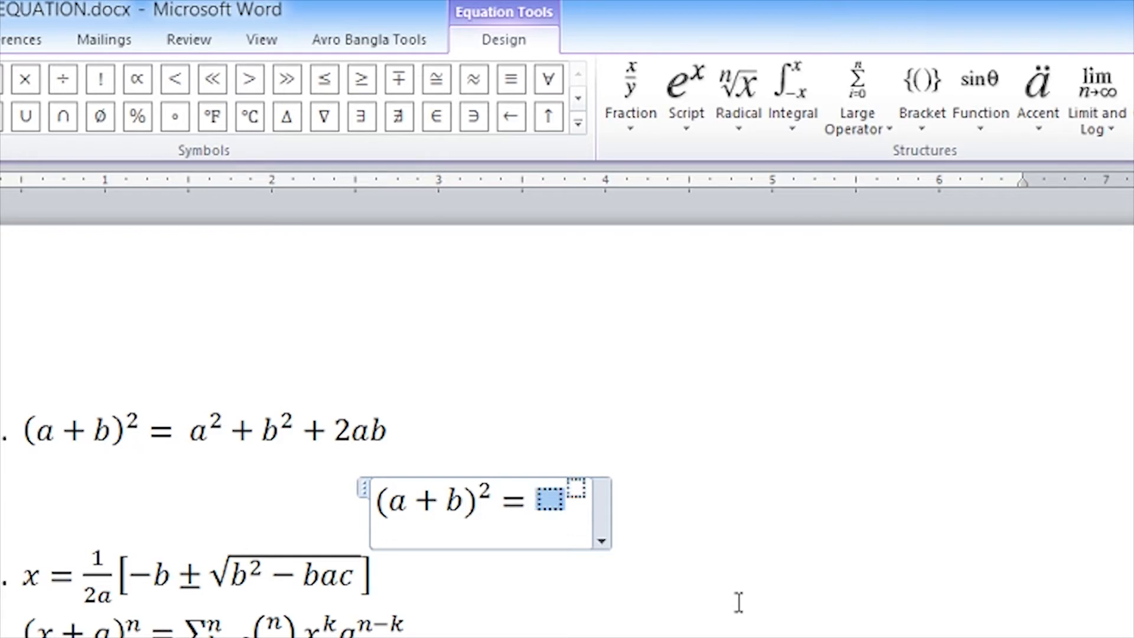
type("a")
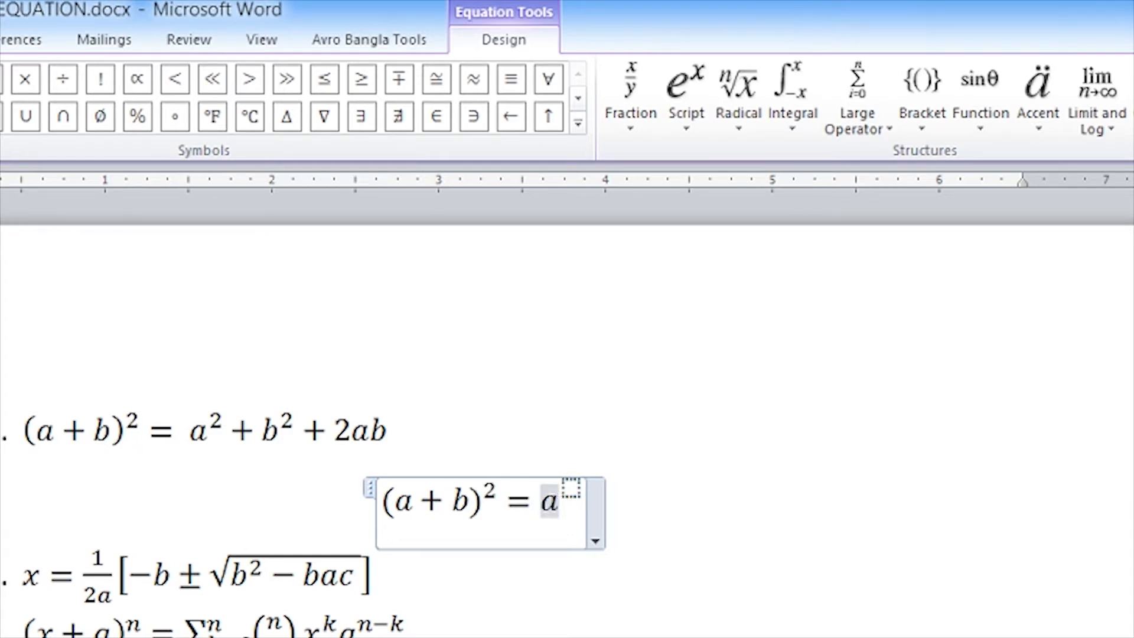
key("Right")
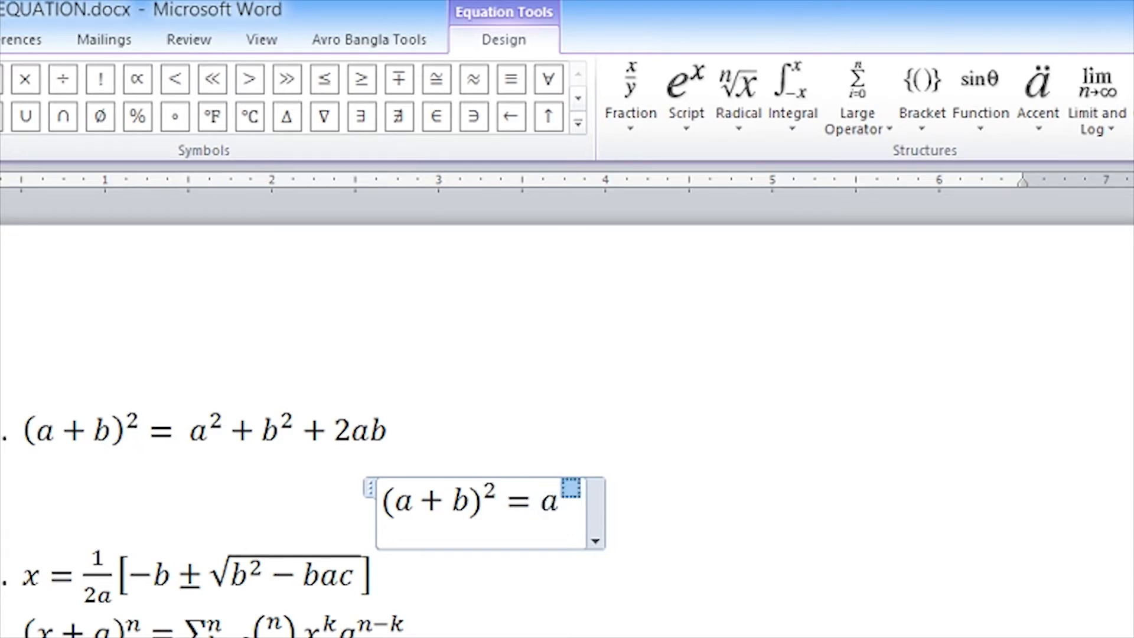
type("2")
key("Right")
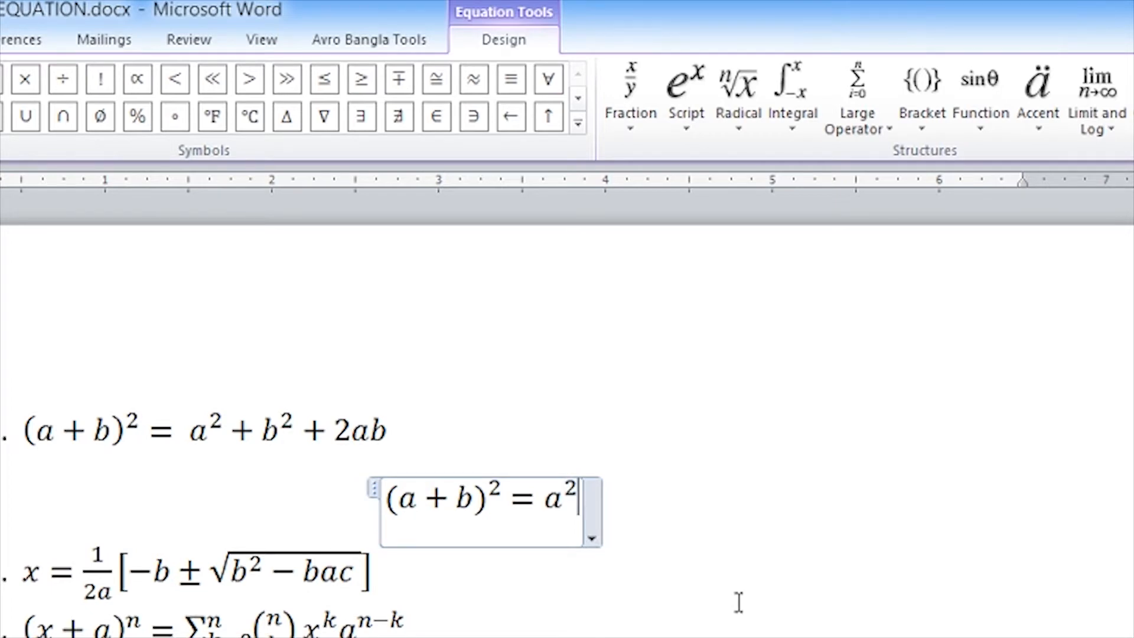
Append a plus sign and a superscript structure with base b and exponent 2 to the equation.
type("+")
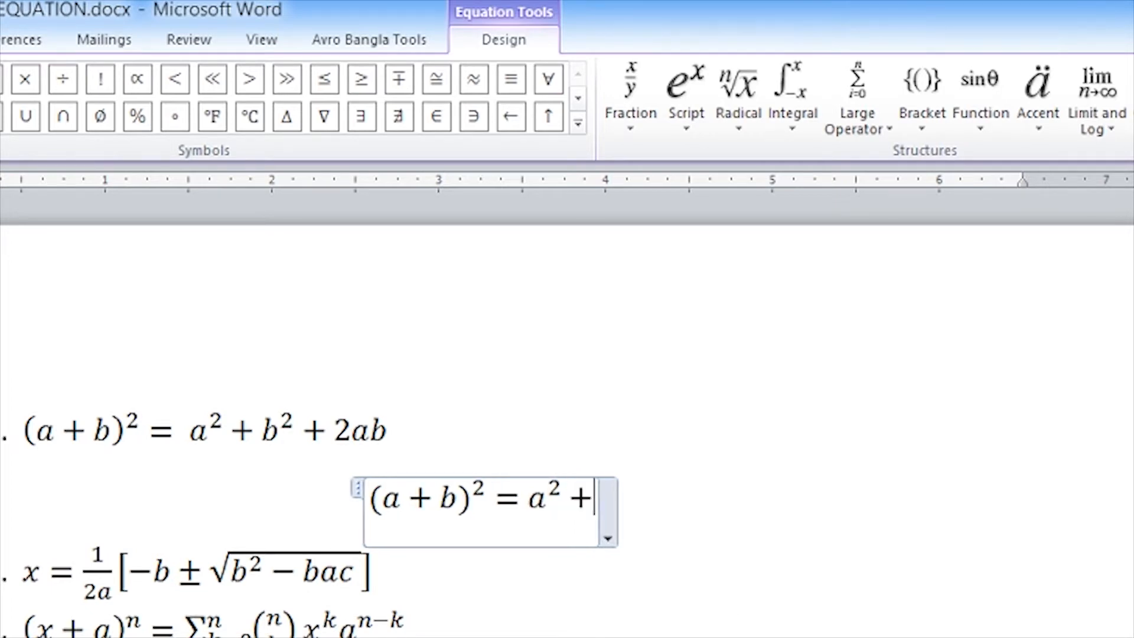
left_click(679, 129)
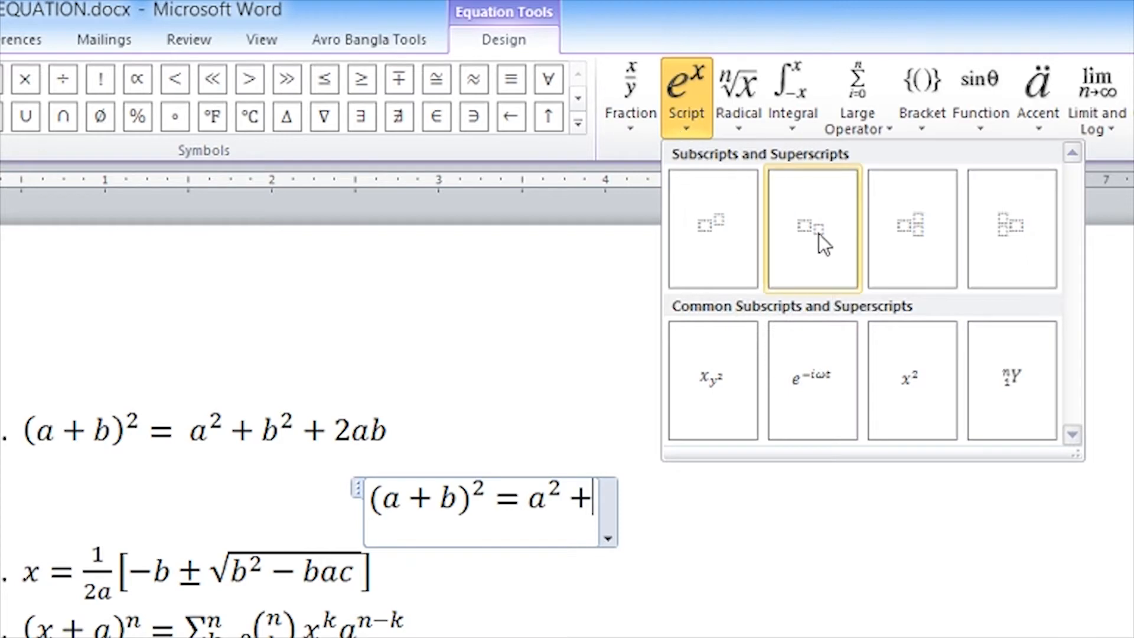
left_click(714, 230)
key("Left")
key("Left")
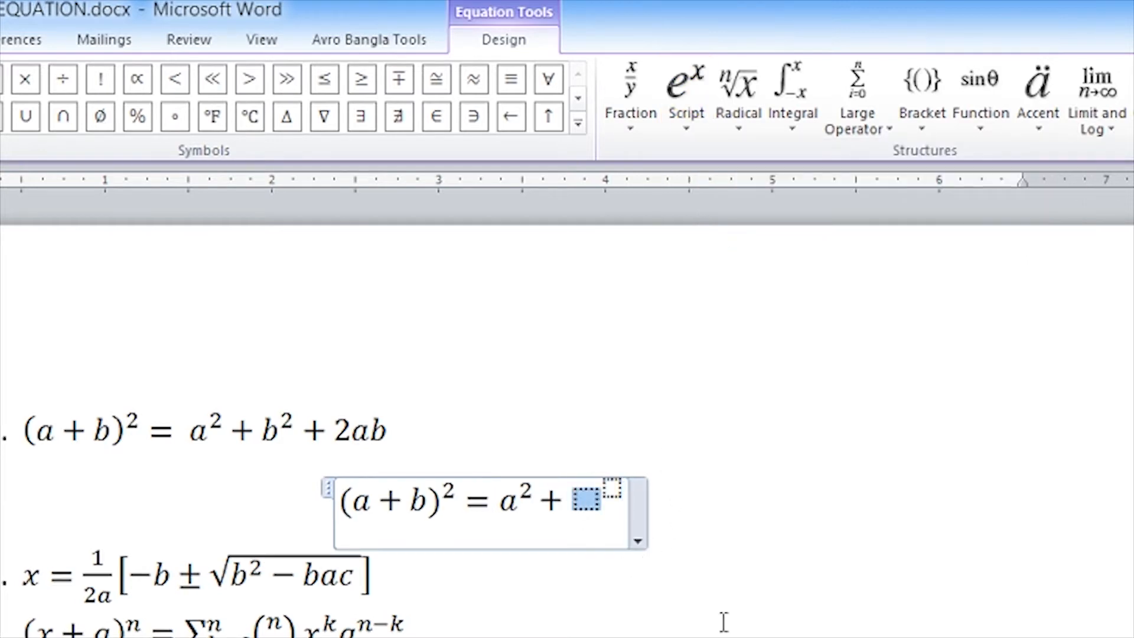
type("a")
key("BackSpace")
type("b")
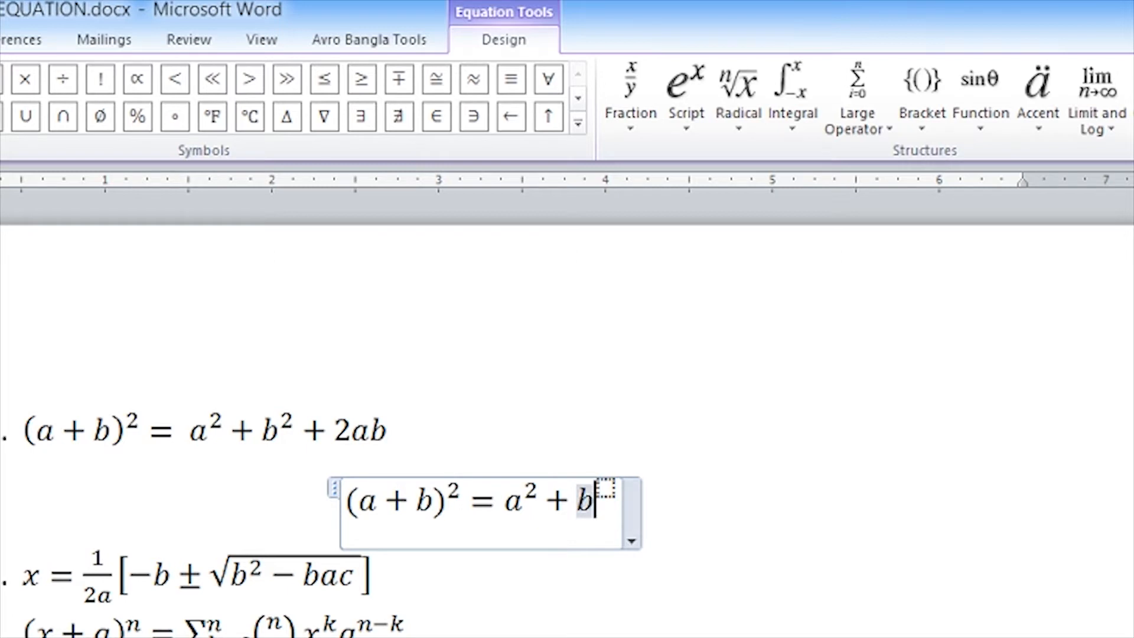
key("Right")
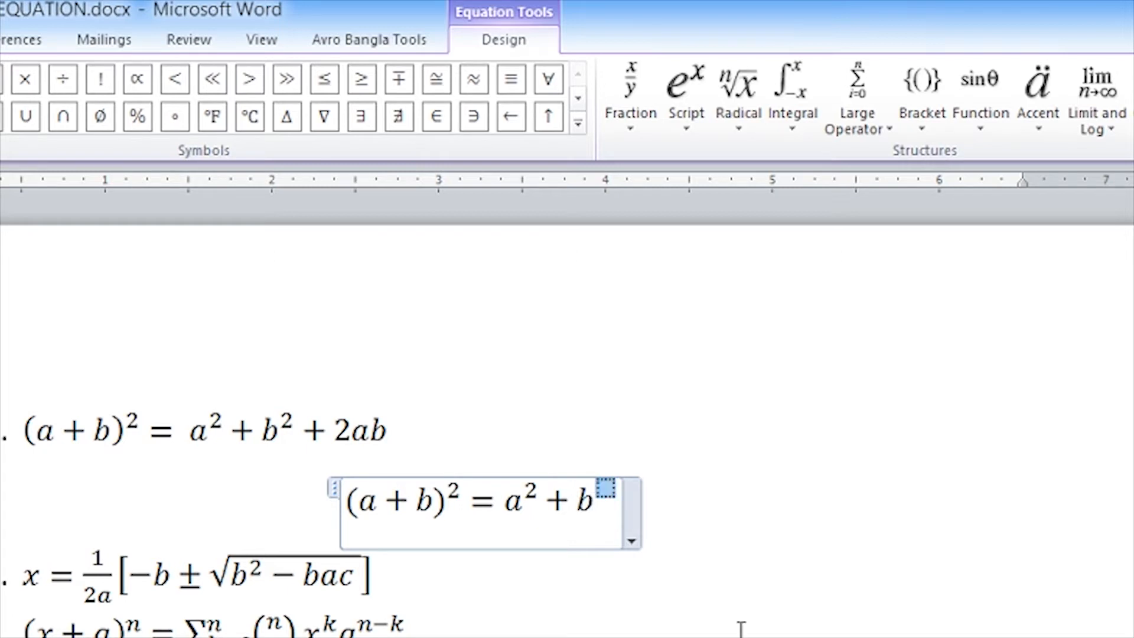
type("2")
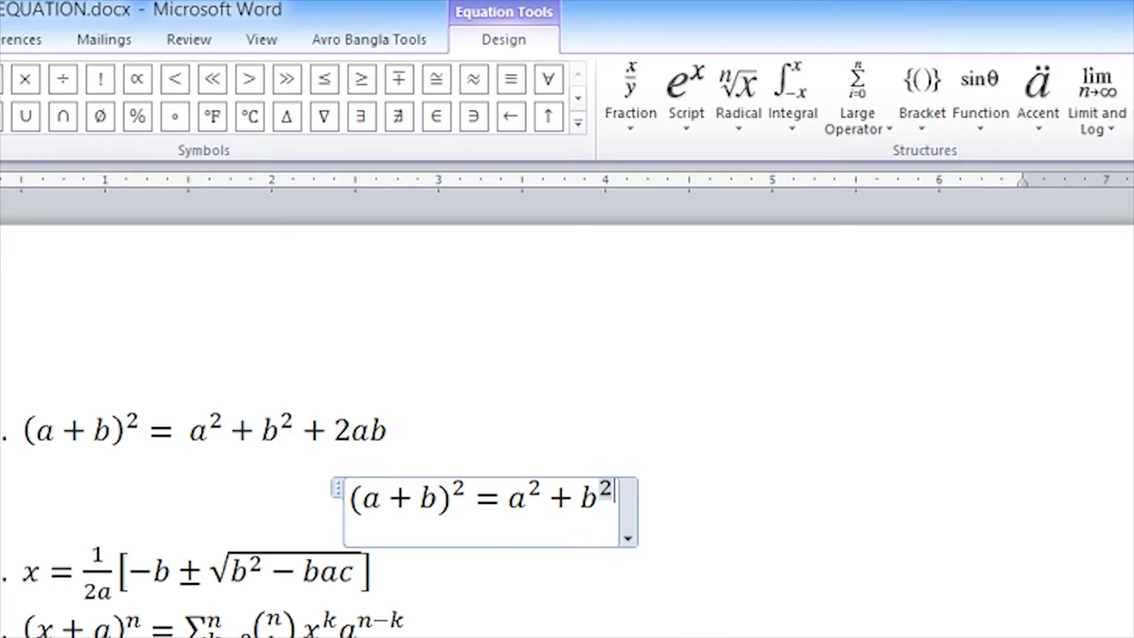
Complete the right side of the equation by appending + 2ab after b².
key("Right")
type("+ ")
type("2an")
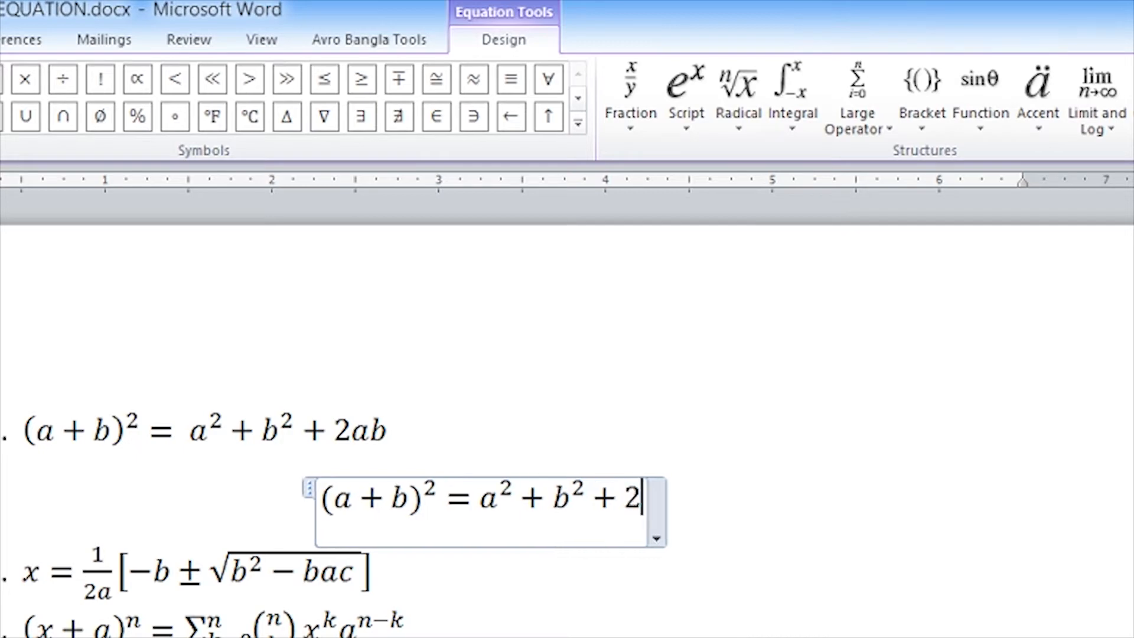
key("BackSpace")
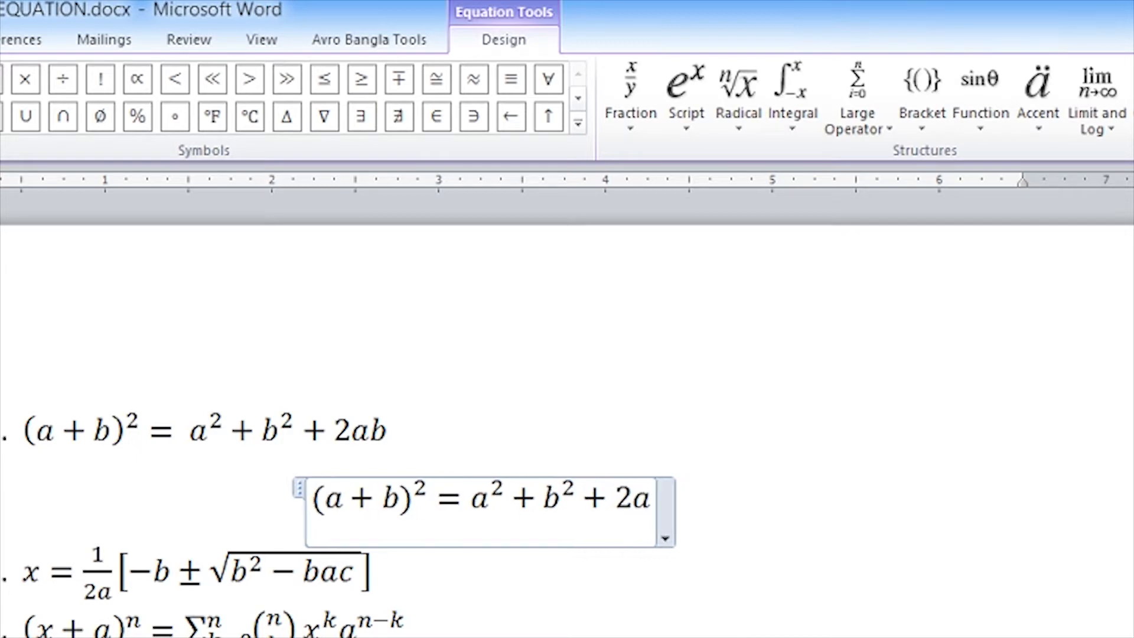
type("b")
Make room below equation 2 and insert a new blank equation there.
left_click(418, 570)
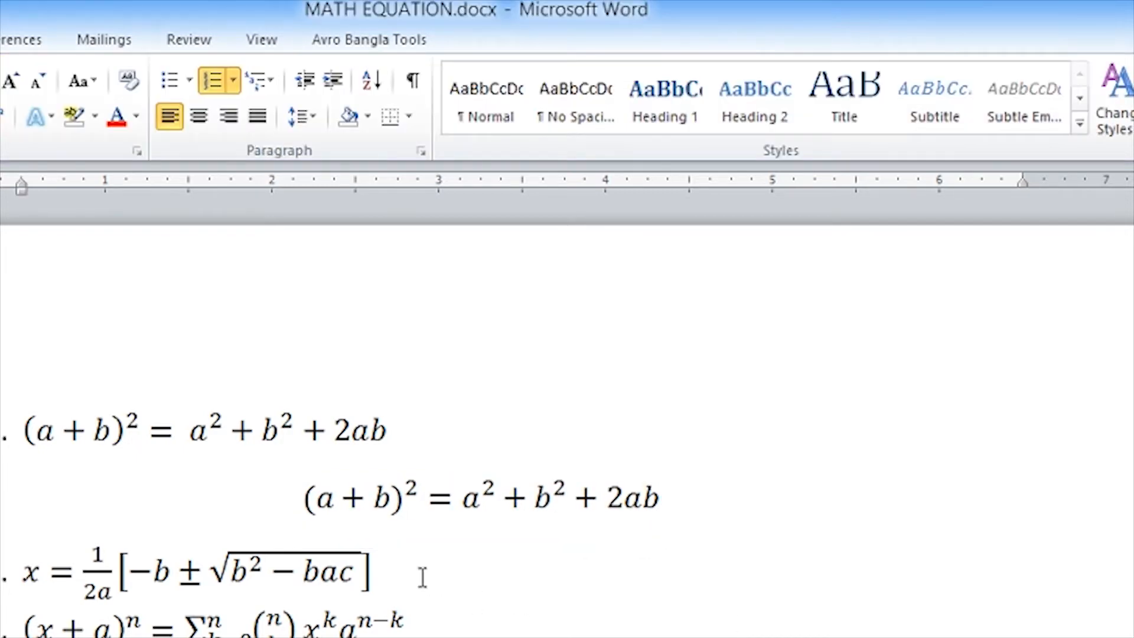
key("Return")
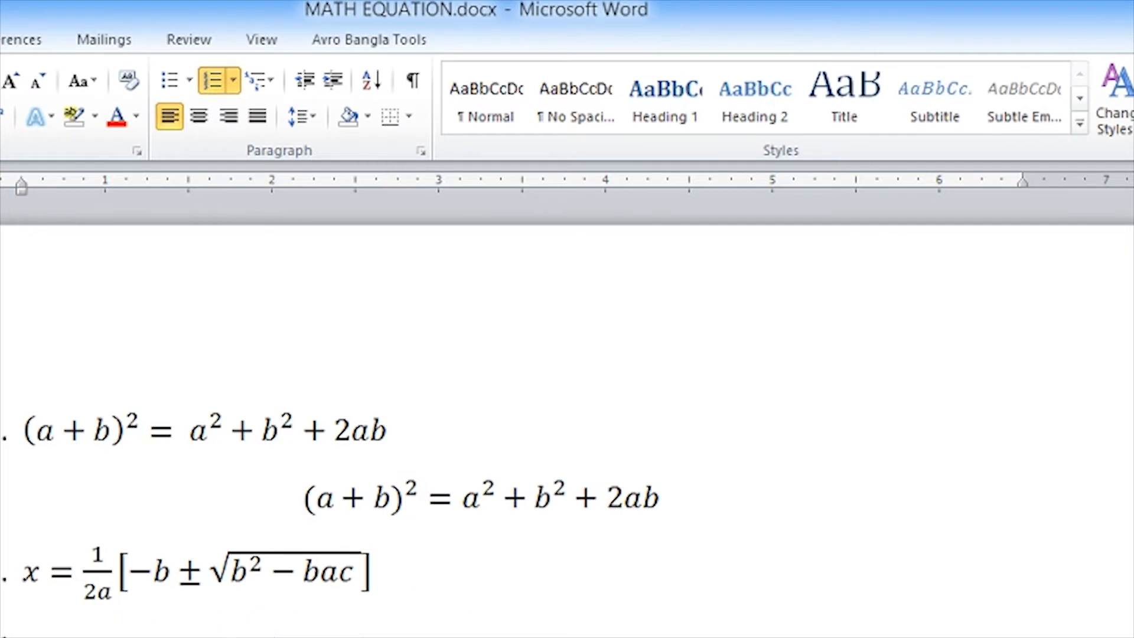
key("Return")
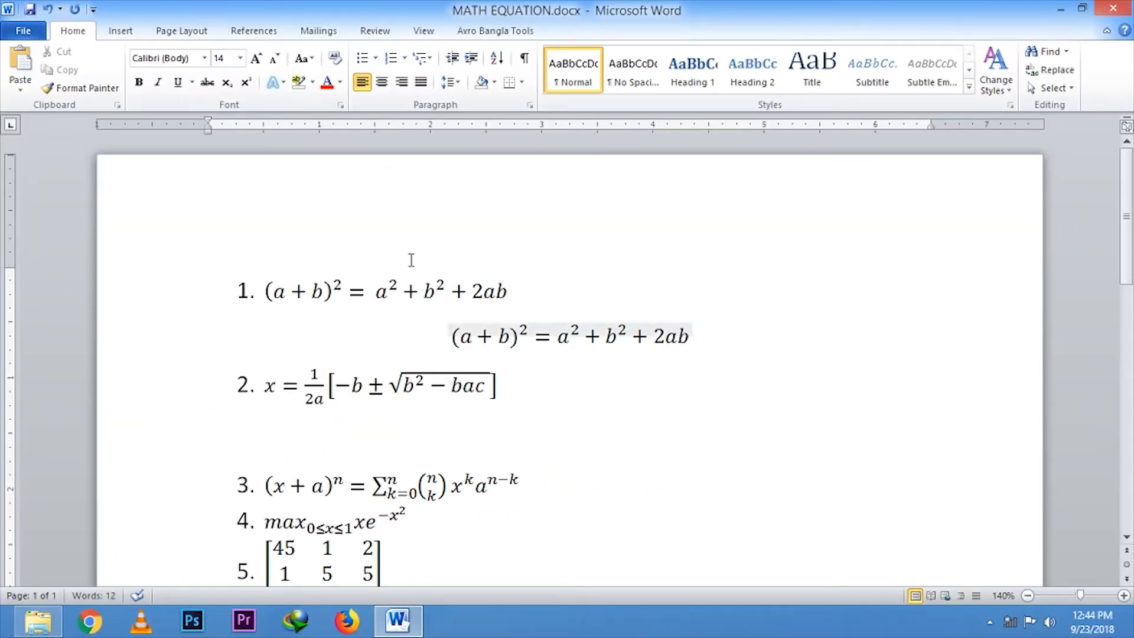
left_click(121, 30)
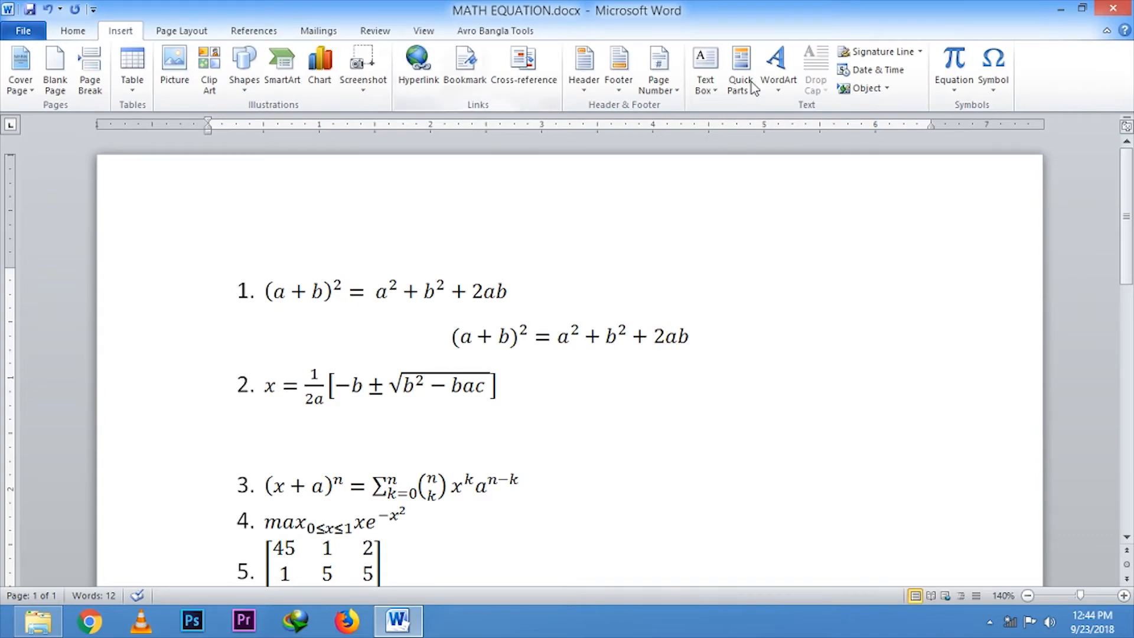
left_click(954, 94)
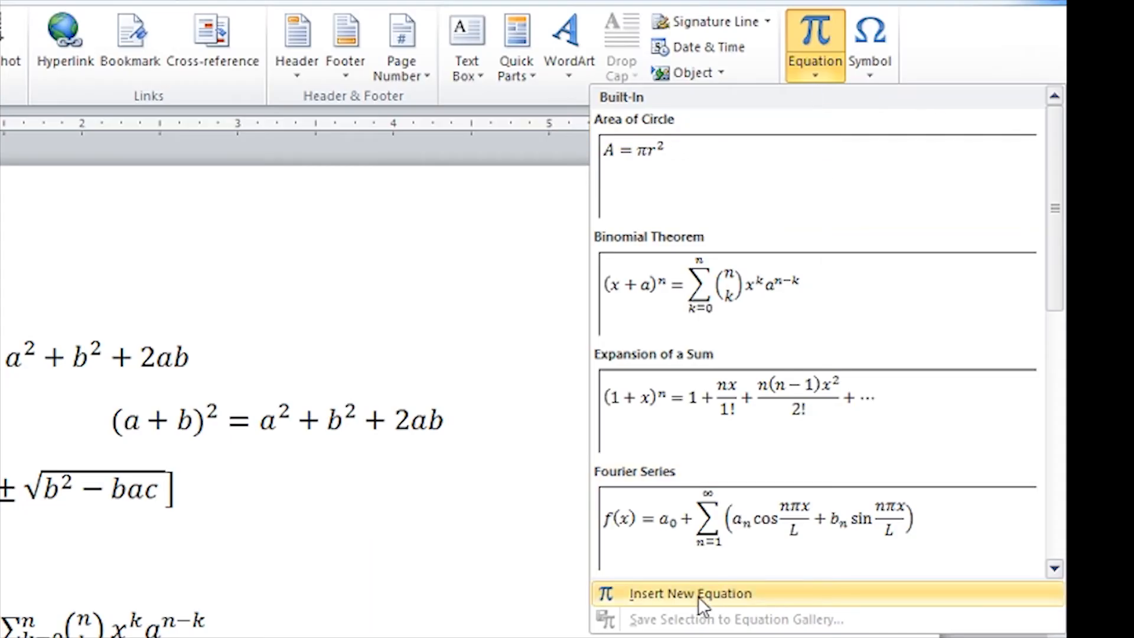
left_click(697, 595)
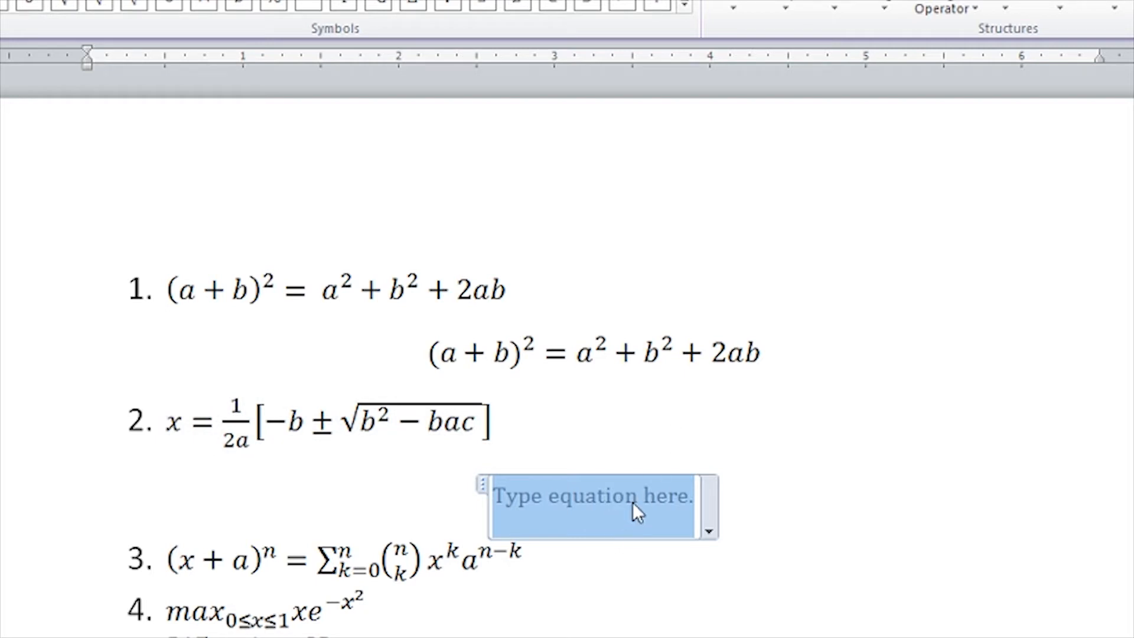
Begin the new equation with x = followed by a stacked fraction with numerator 1 and denominator 2a.
type("x =")
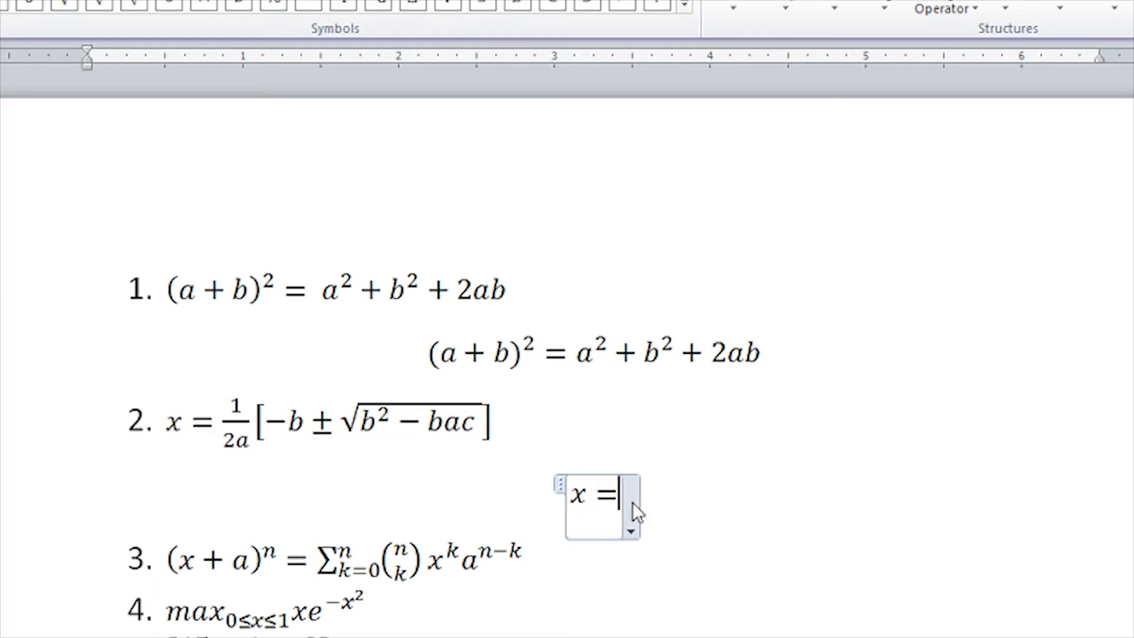
left_click(739, 13)
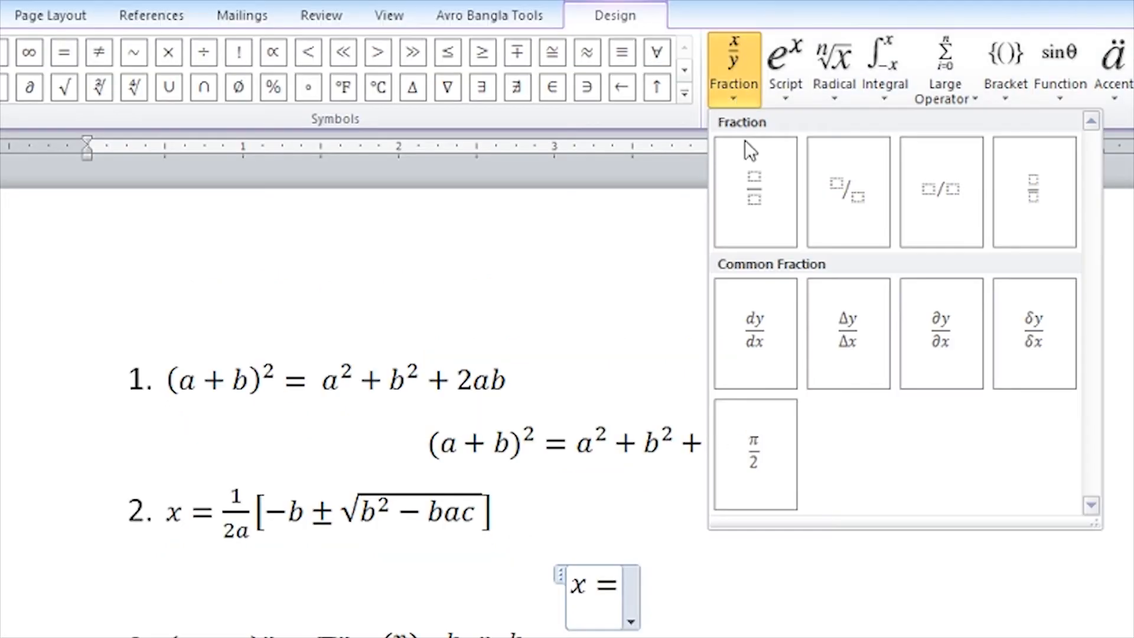
left_click(754, 177)
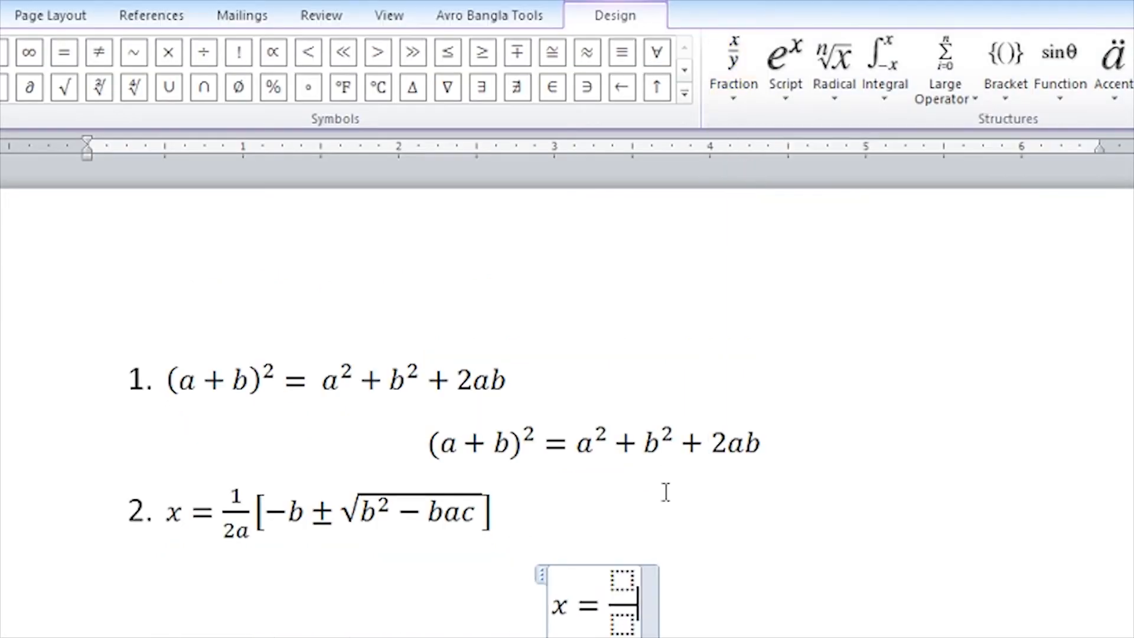
left_click(627, 578)
type("1")
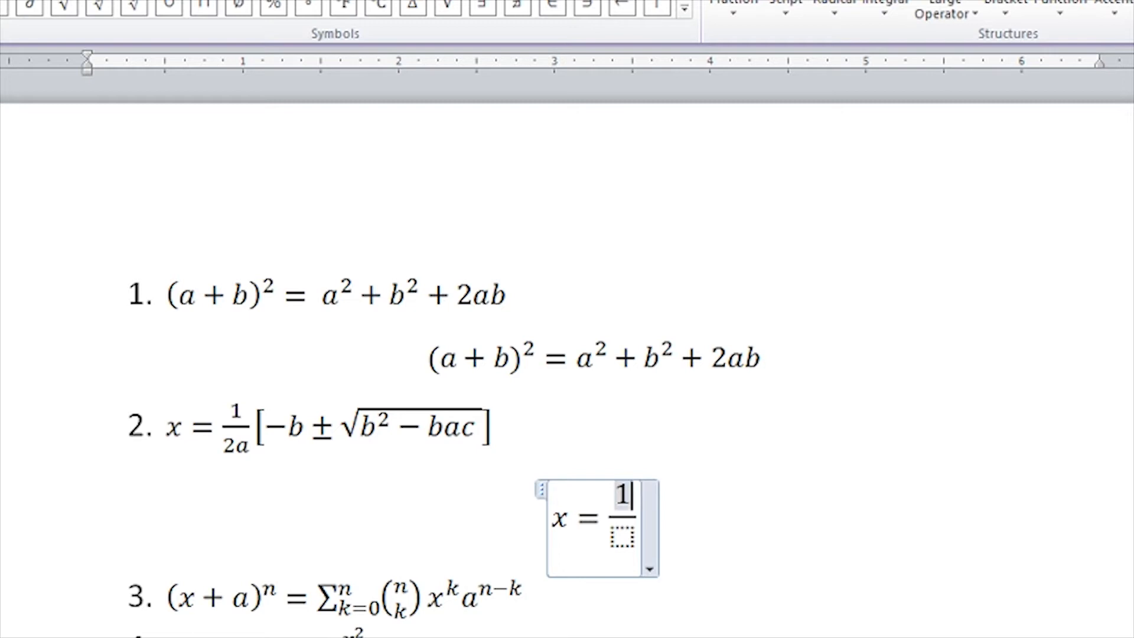
key("Down")
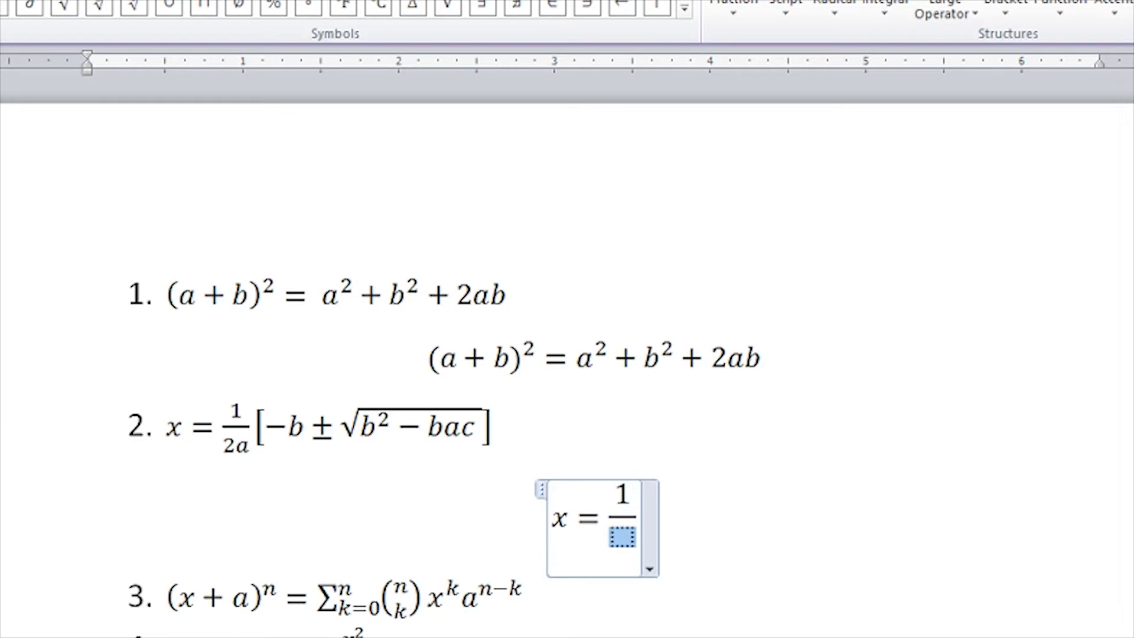
type("2a")
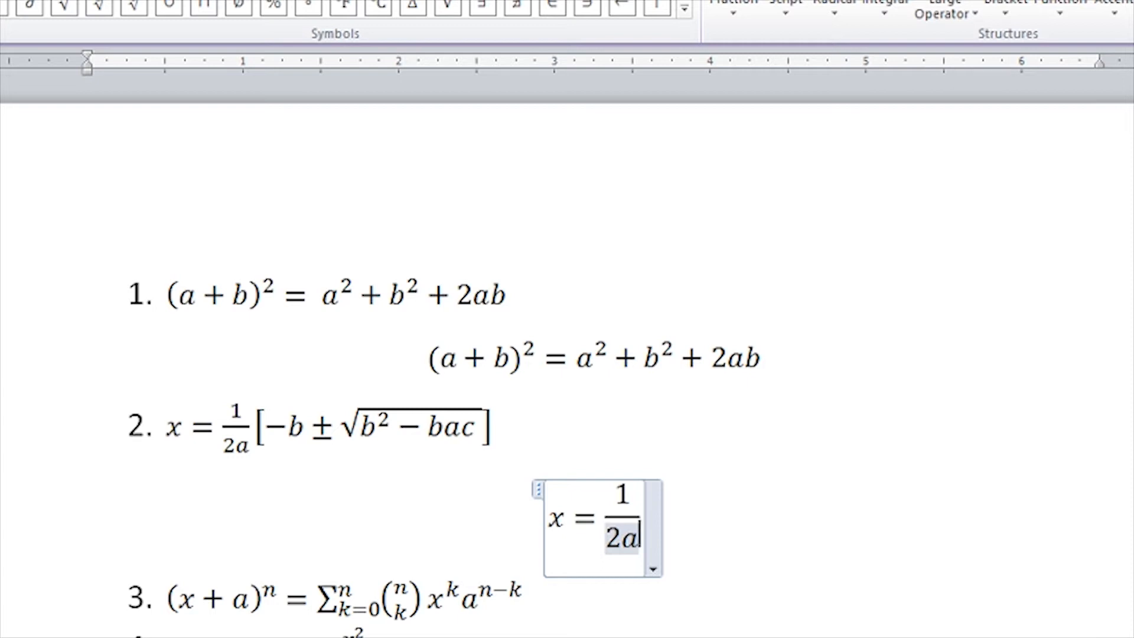
key("Right")
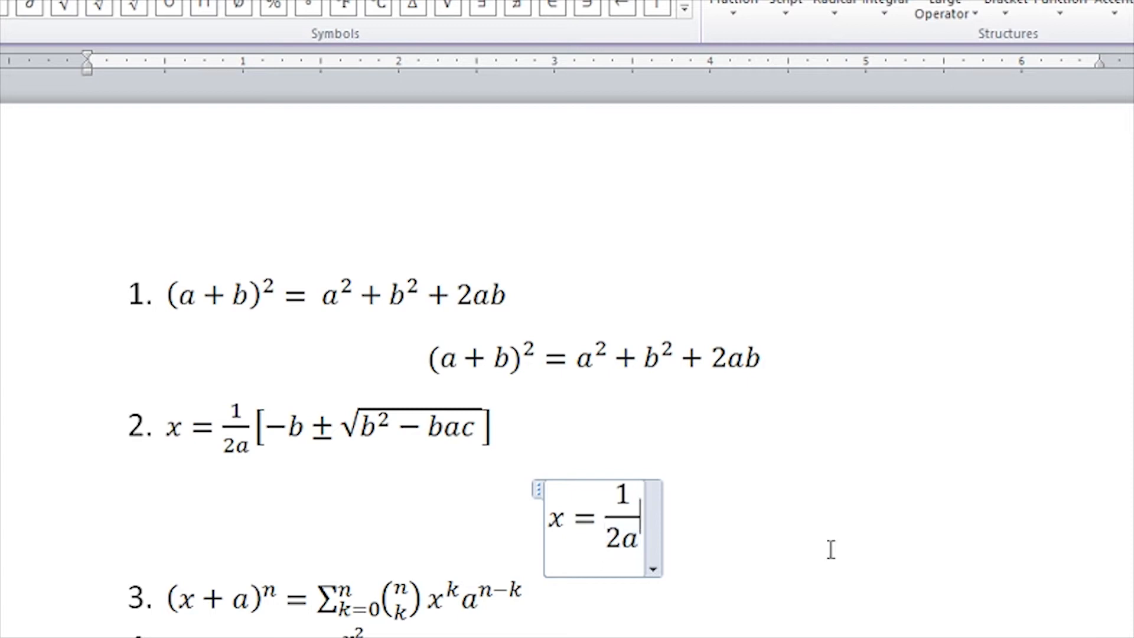